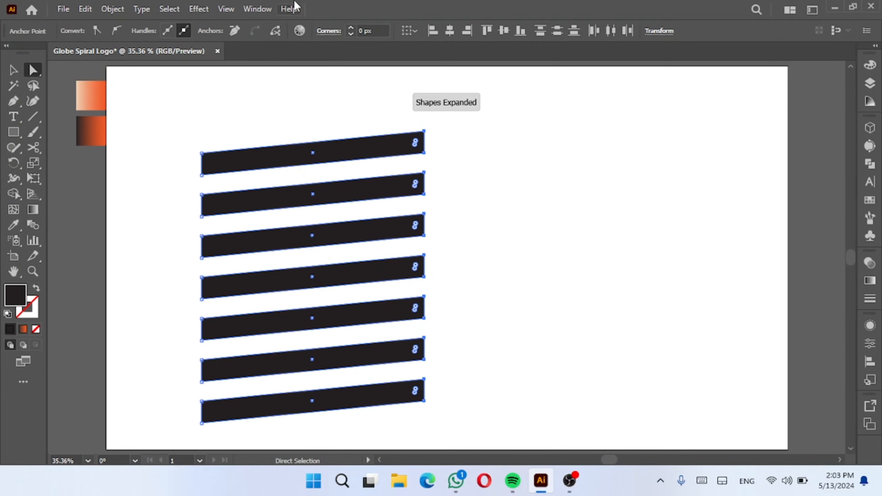
- Save the seven slanted black stripes as a dynamic Movie Clip symbol named New Symbol 3
click(258, 9)
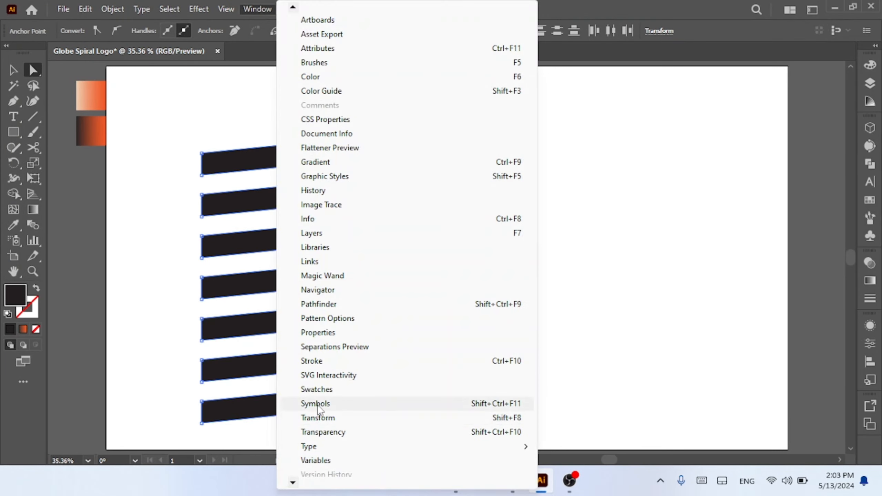
click(316, 404)
key(v)
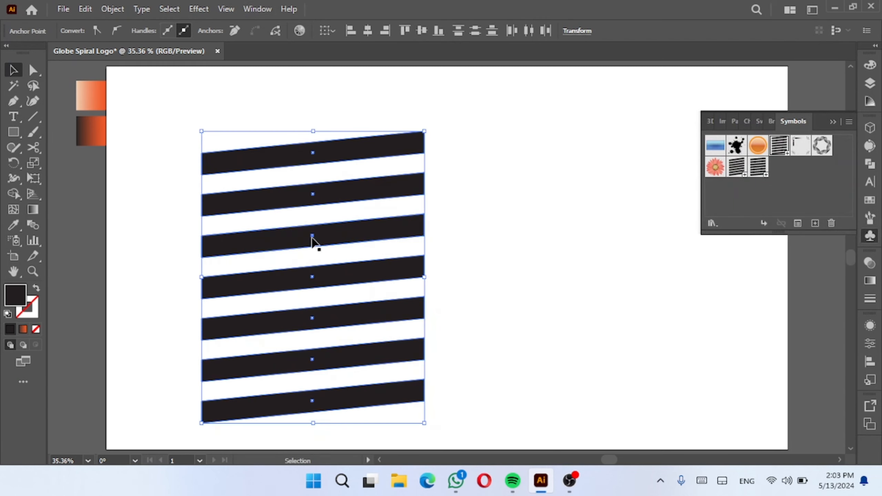
drag(314, 315, 776, 190)
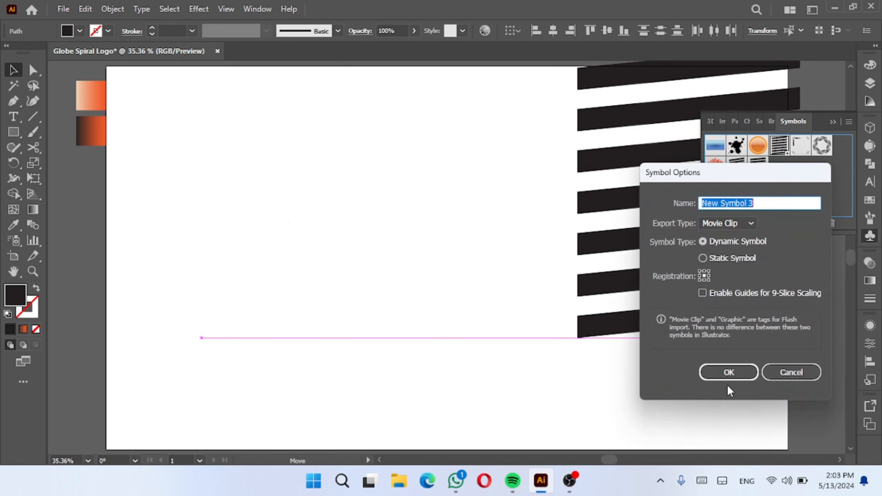
click(730, 374)
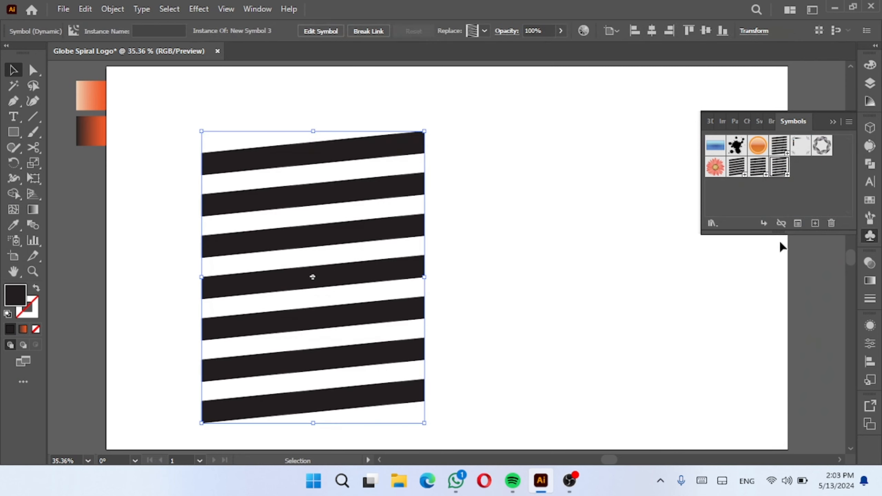
click(871, 238)
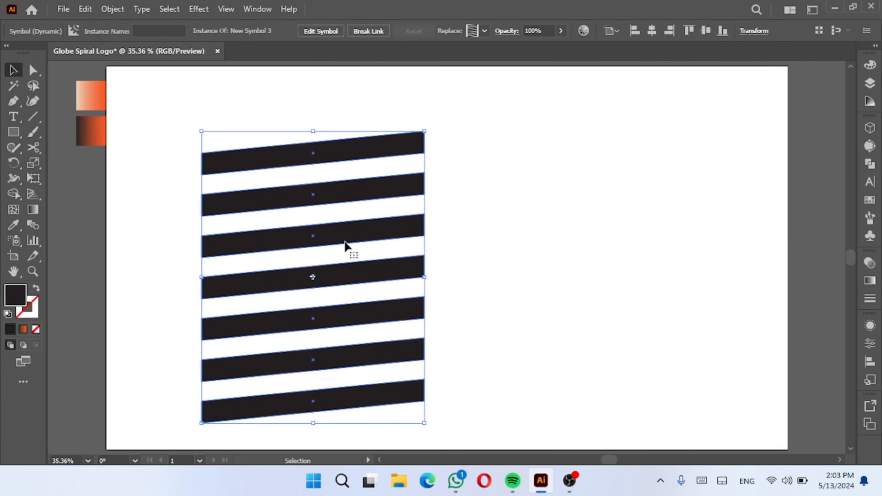
- Delete the stripes from the artboard and draw a black circle with the Ellipse tool near the artboard's centre
key(Delete)
drag(13, 136, 72, 159)
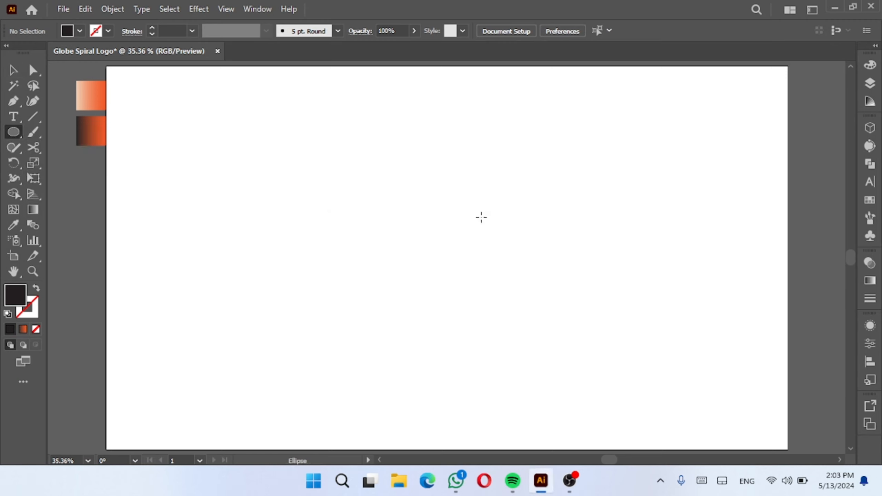
drag(433, 245, 474, 327)
key(v)
drag(436, 259, 424, 282)
- Remove the circle's left anchor point to leave a half circle, enlarge it, and place a second copy beside it
key(a)
click(343, 272)
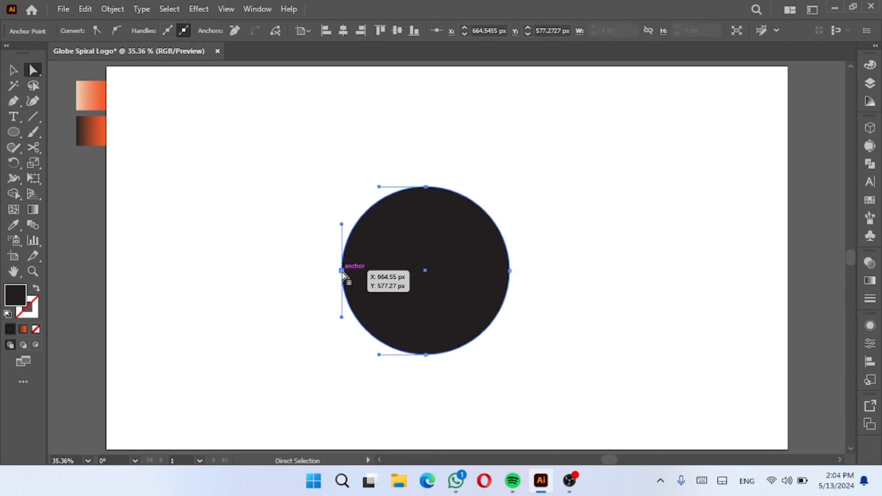
key(Delete)
key(v)
drag(510, 271, 522, 279)
drag(461, 276, 589, 274)
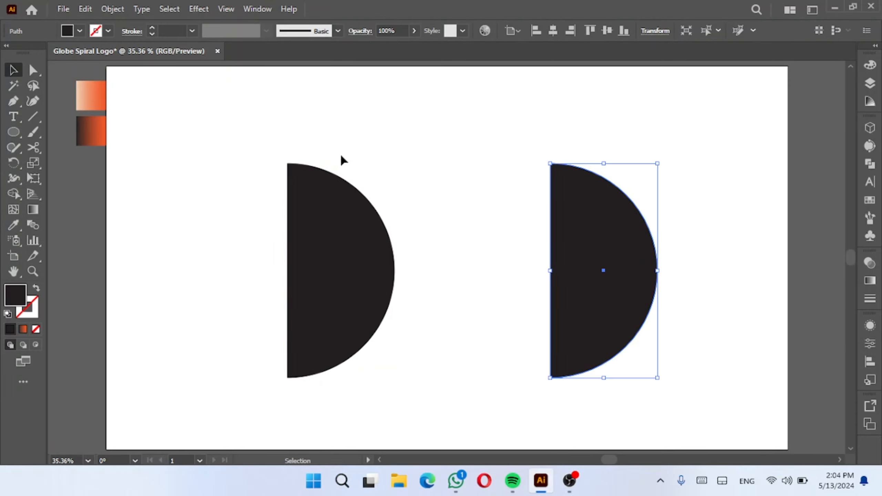
- Apply 3D Revolve (Classic) to both half circles with a 360° angle, revolving from the Left Edge
drag(213, 112, 600, 336)
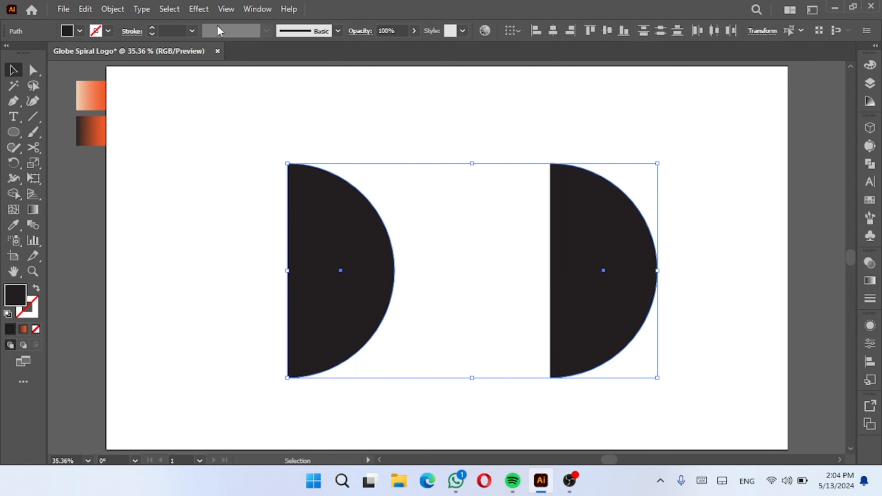
click(195, 10)
mouse_move(264, 82)
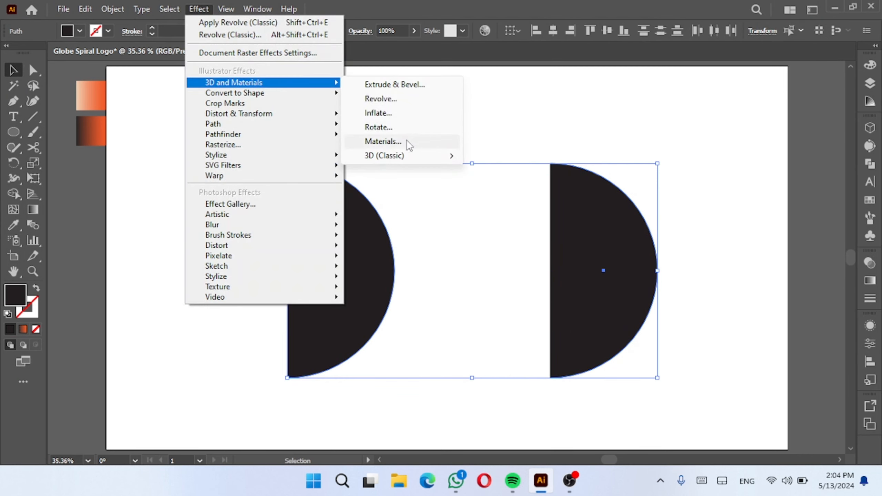
mouse_move(411, 155)
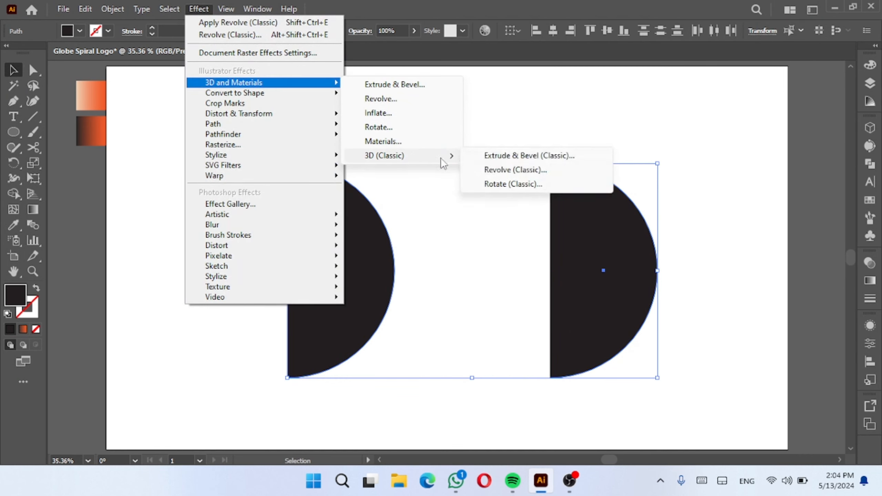
click(511, 173)
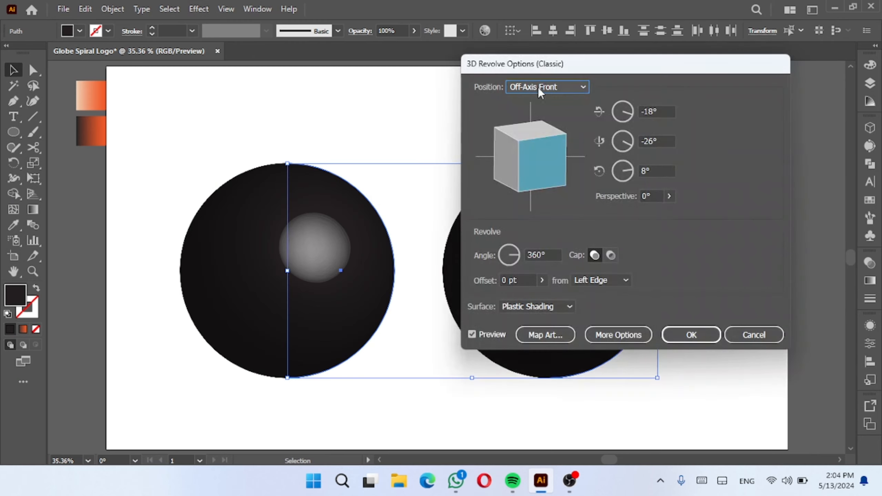
click(604, 286)
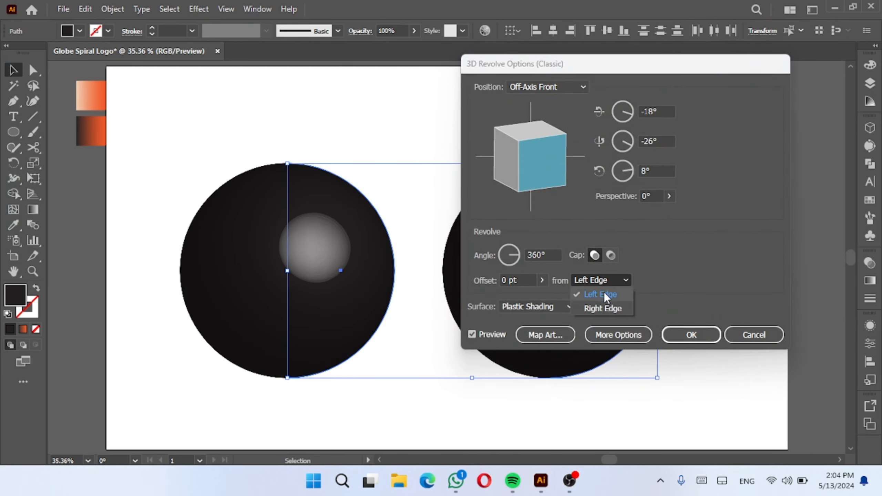
click(604, 293)
- Map New Symbol 3 onto the revolved spheres, scaled to fit with Invisible Geometry enabled, and apply the effect
click(542, 336)
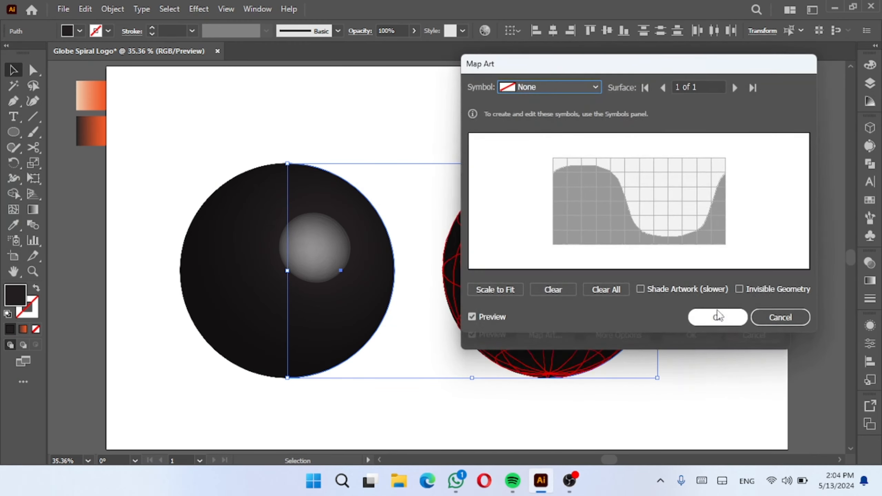
click(736, 288)
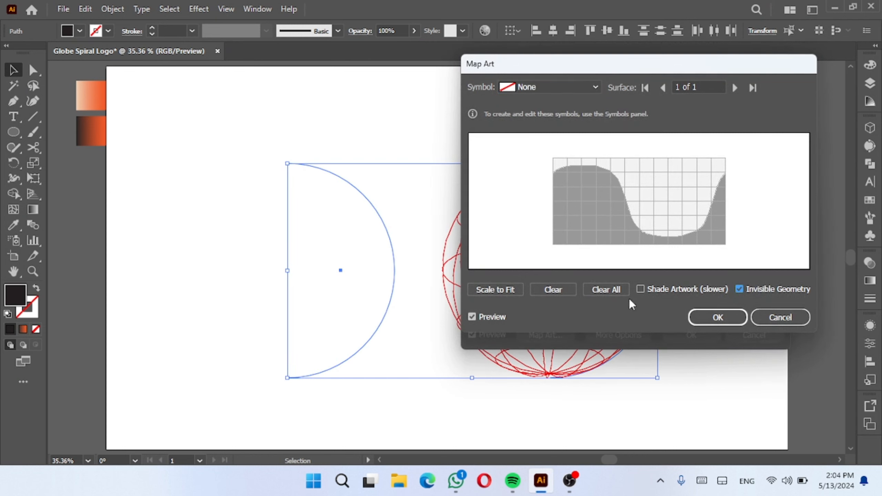
click(522, 89)
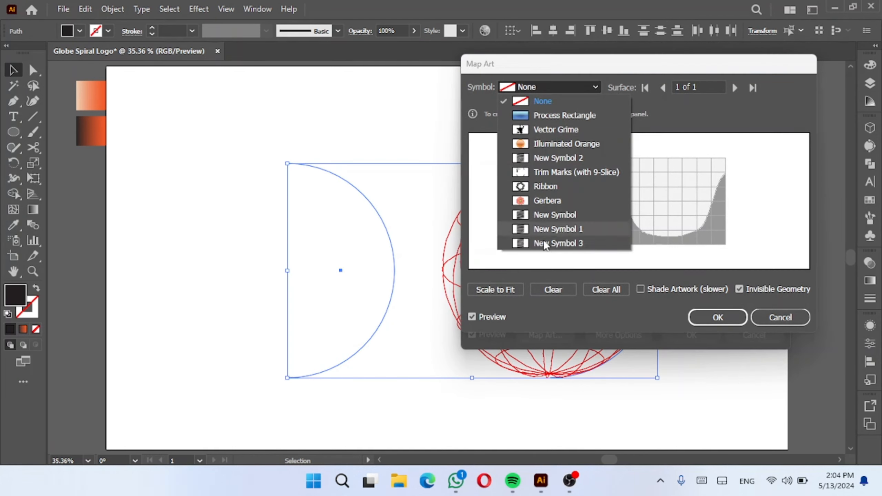
click(545, 244)
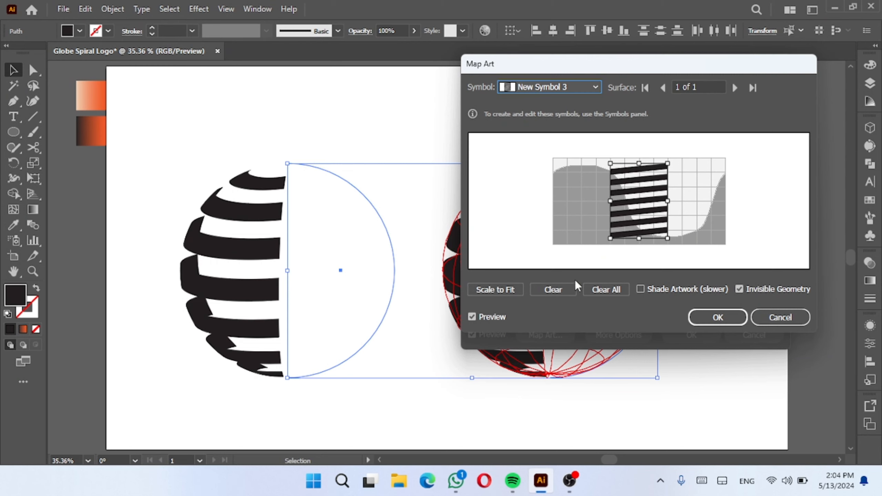
click(497, 290)
click(739, 318)
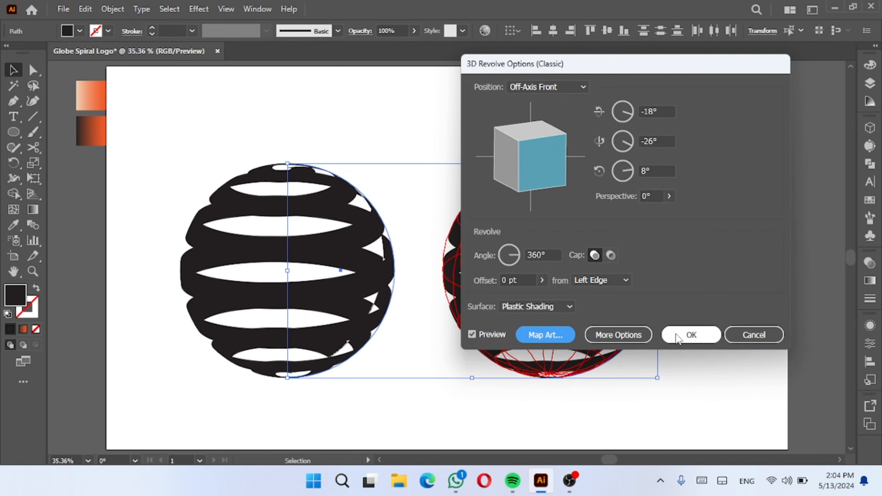
click(678, 336)
click(681, 309)
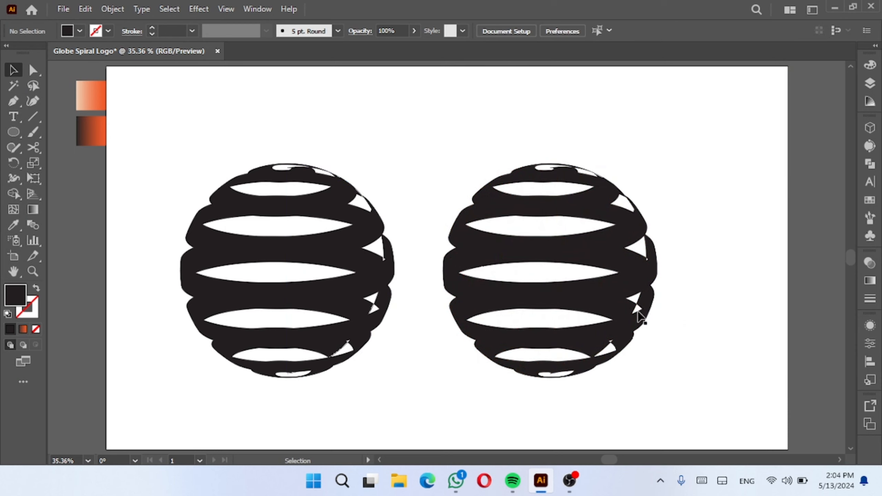
- Expand the appearance of both striped globes
drag(207, 169, 557, 319)
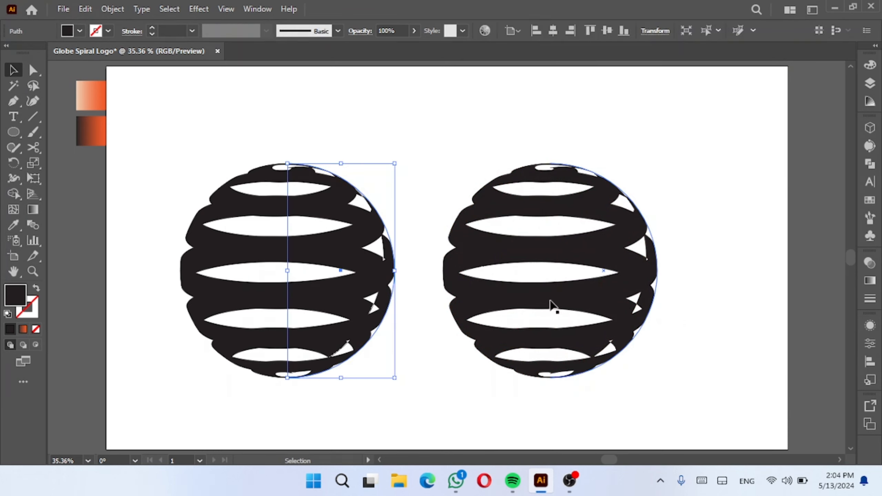
click(603, 233)
drag(187, 126, 667, 339)
click(112, 11)
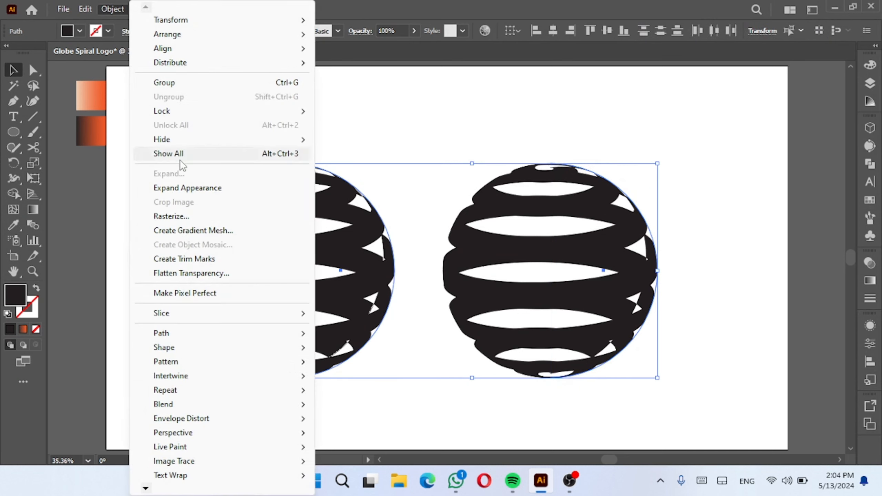
click(229, 188)
click(750, 100)
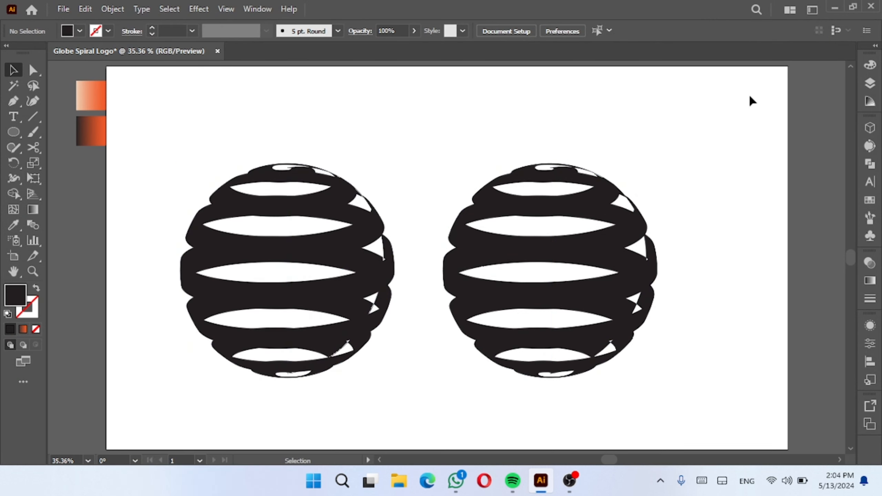
- Show the layer structure and ungroup the right globe
click(871, 83)
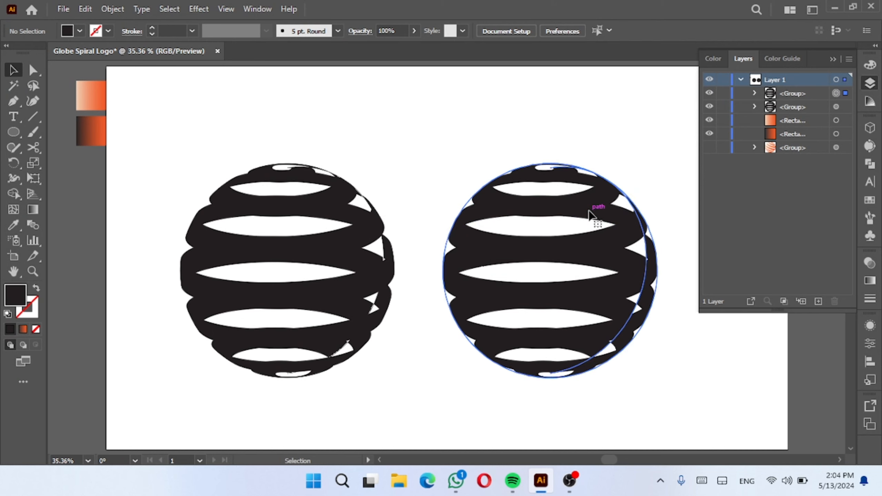
click(552, 203)
right_click(531, 200)
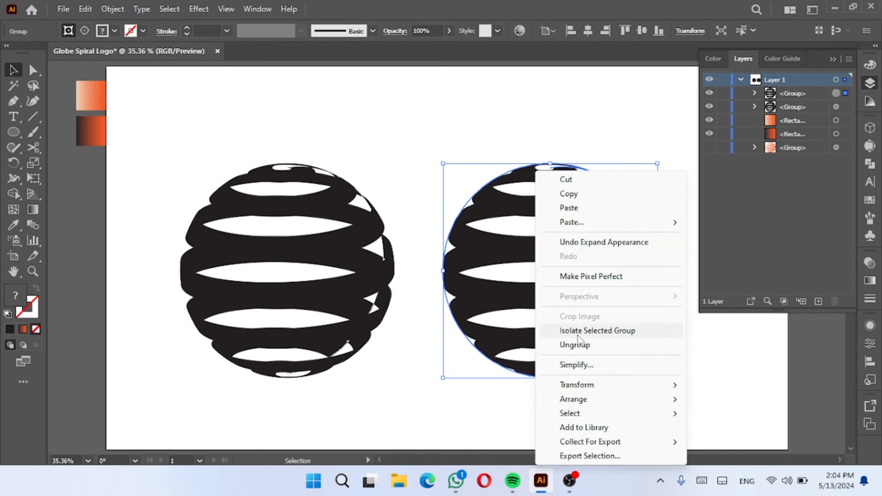
click(585, 347)
click(592, 150)
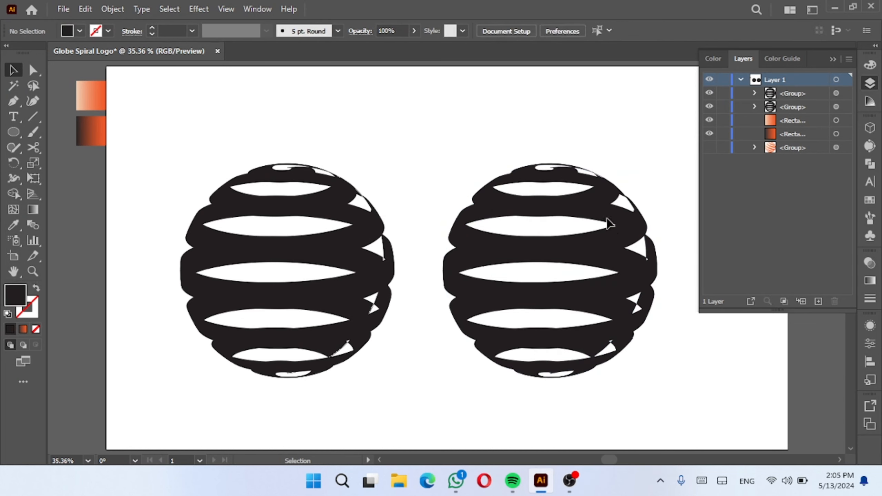
- Delete the lower clip group inside the right globe's group, then shift the remaining striped sphere slightly up and away from the left globe
click(631, 238)
click(755, 94)
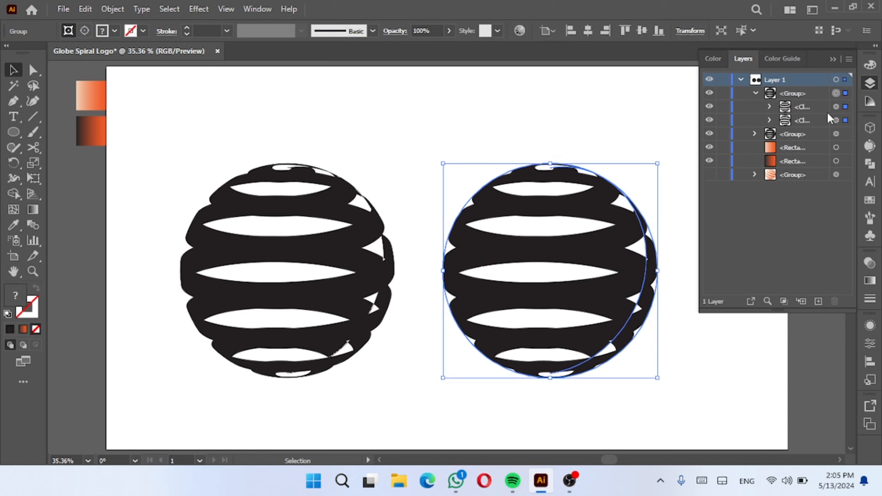
click(845, 120)
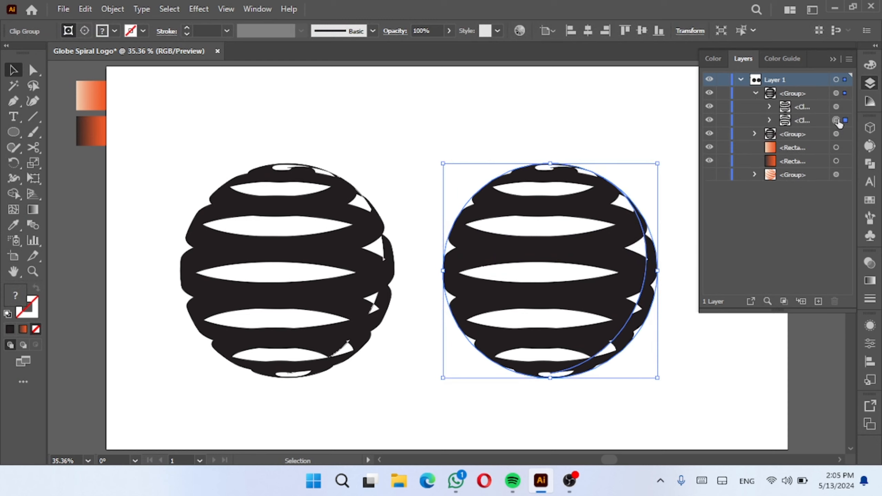
key(Delete)
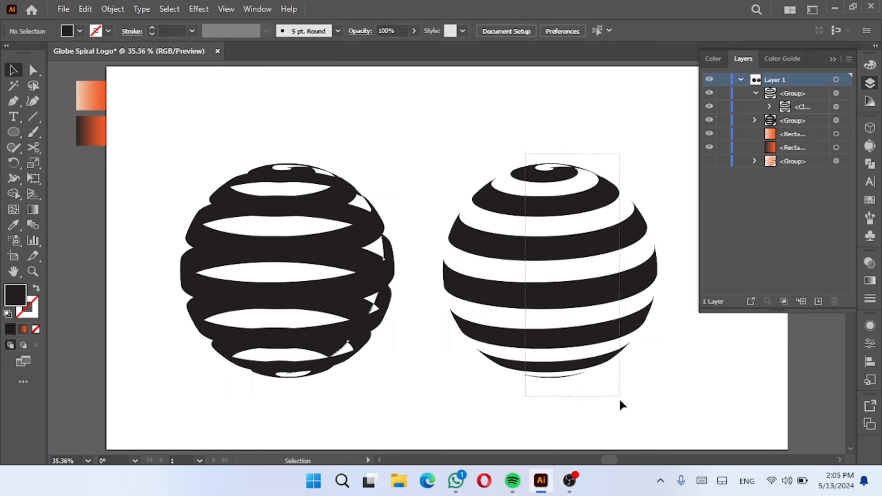
drag(568, 256, 604, 240)
- Ungroup the left globe
drag(328, 151, 345, 305)
right_click(308, 244)
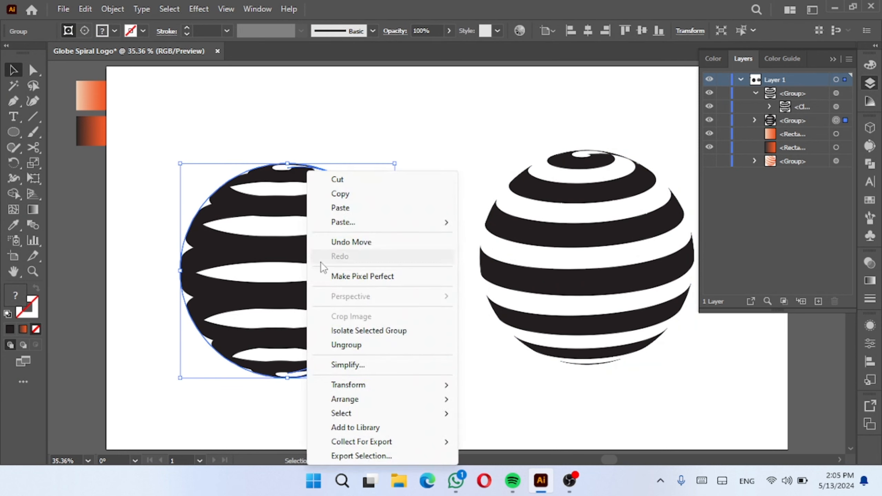
click(348, 345)
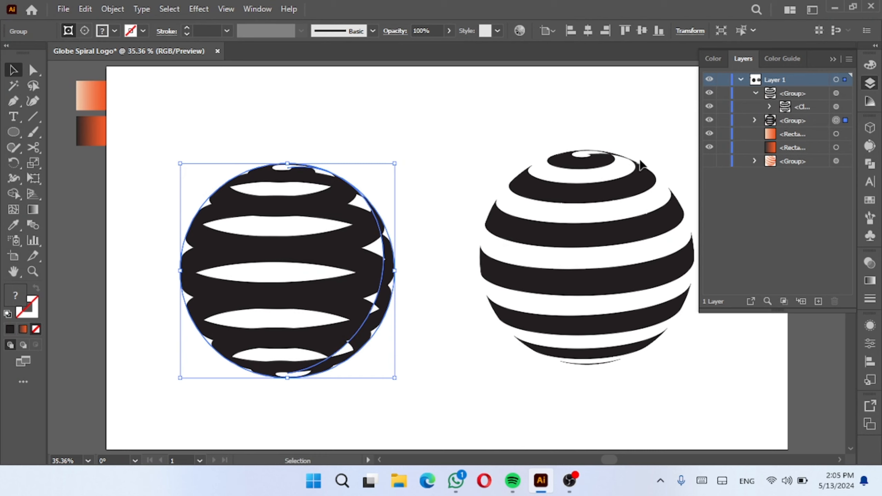
- Delete the clipping path from each of the left globe's two clip groups
click(755, 120)
click(770, 147)
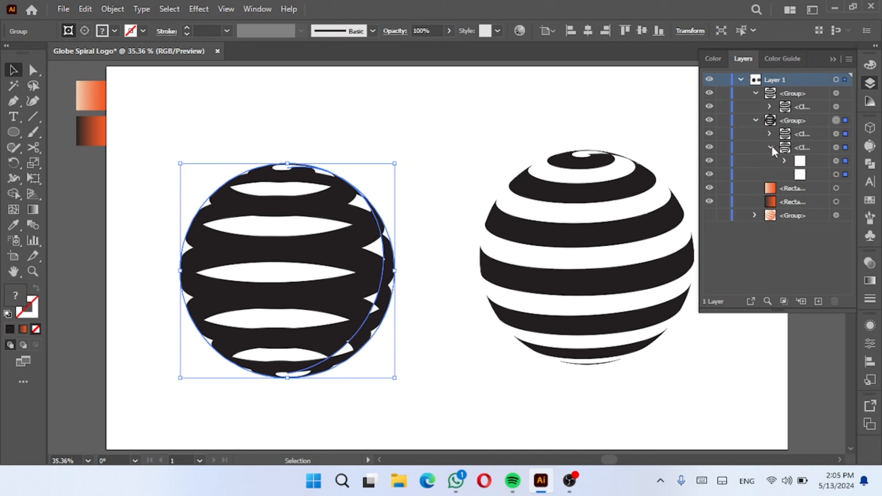
click(846, 175)
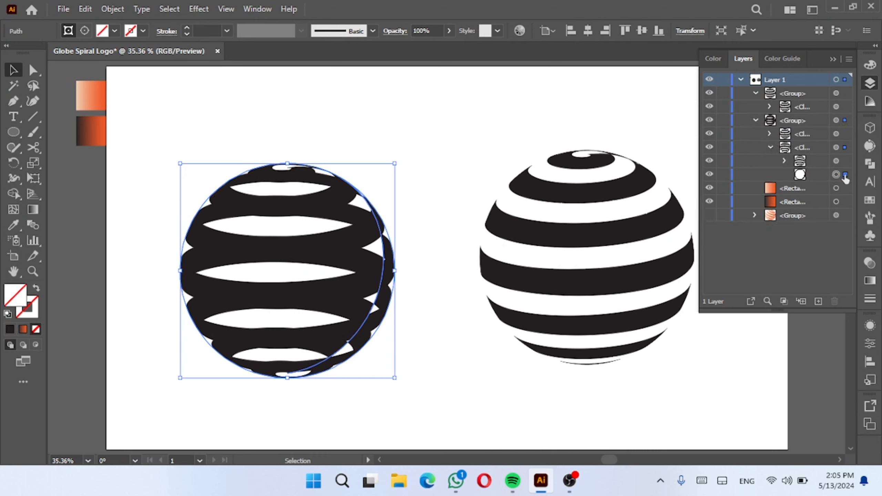
key(Delete)
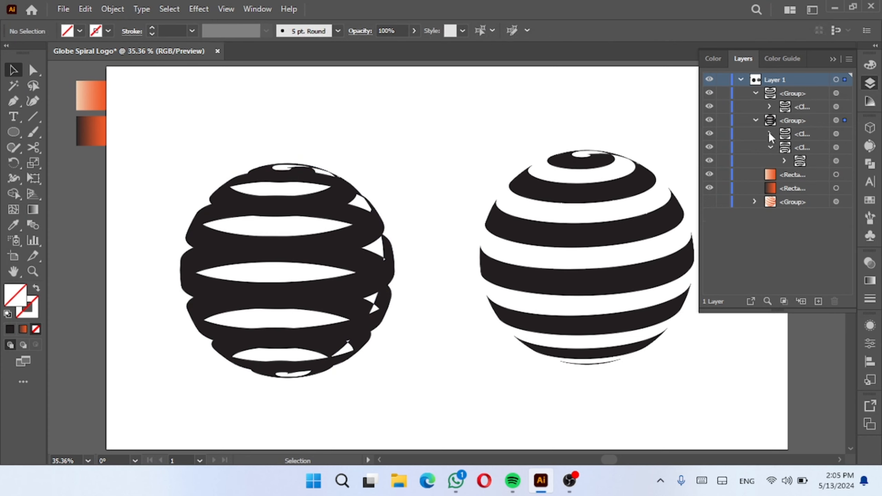
click(770, 134)
click(845, 162)
key(Delete)
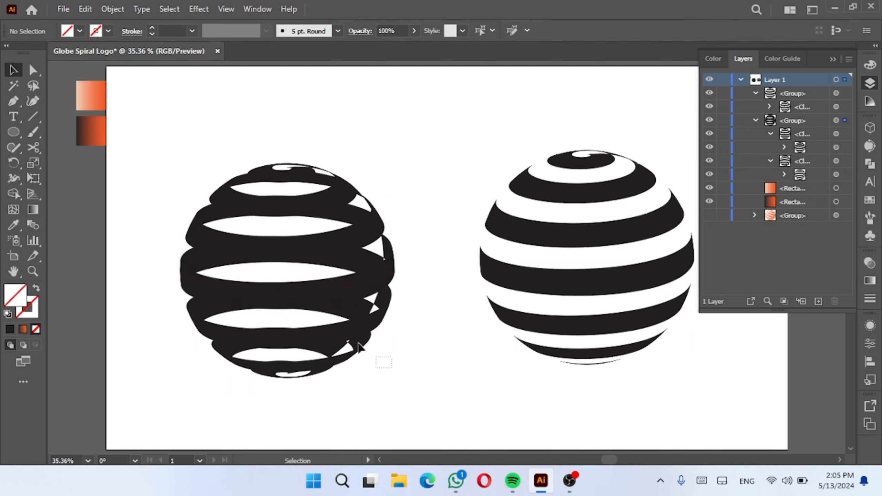
- Fill the left globe's front spiral stripes with the peach-to-orange gradient sampled from the sample rectangle beside the artboard
drag(360, 346, 194, 177)
click(13, 193)
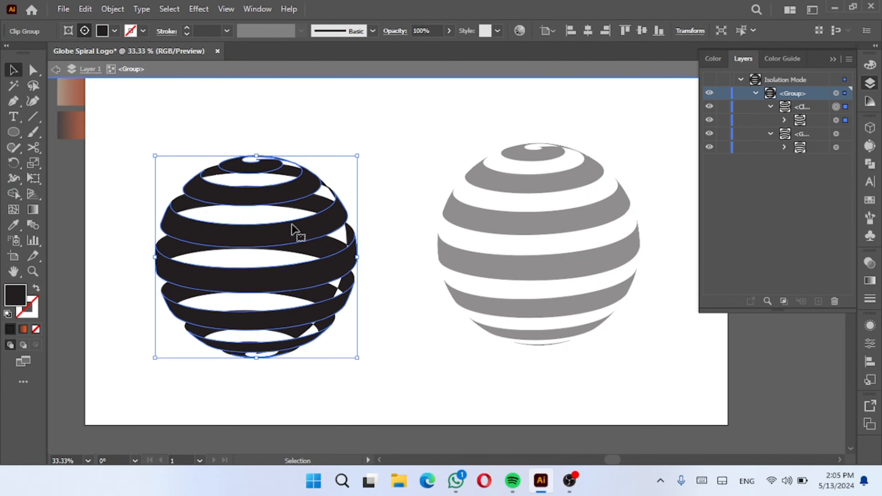
key(i)
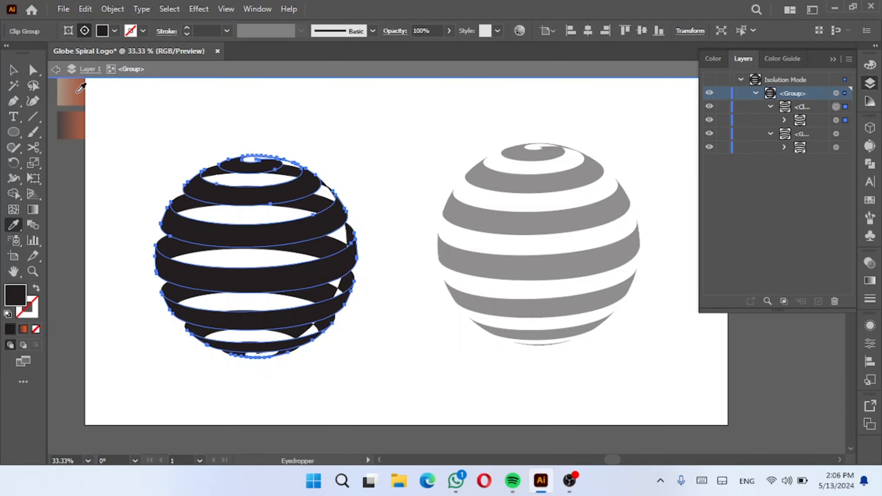
click(79, 92)
key(v)
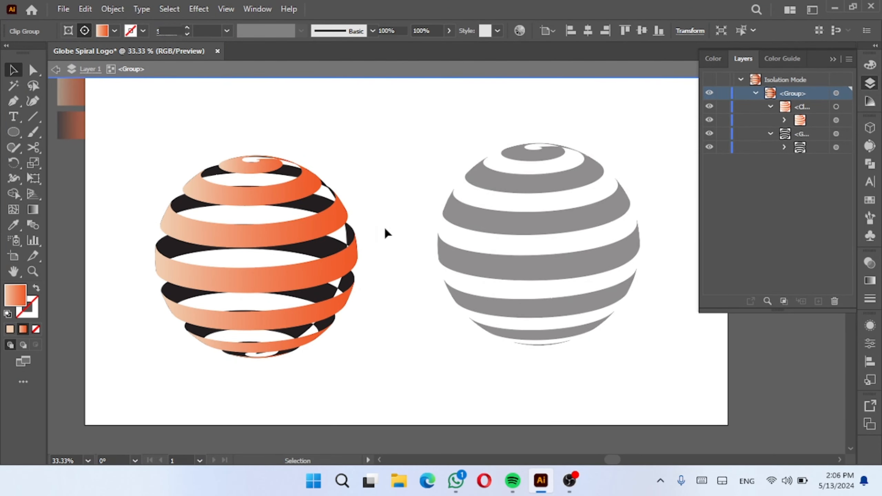
double_click(384, 226)
- Ungroup the black back stripes of the left globe
double_click(353, 238)
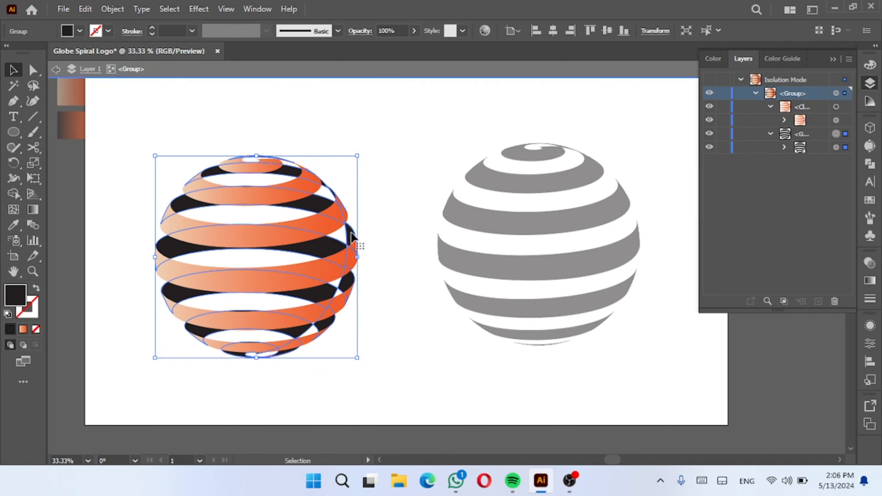
right_click(353, 238)
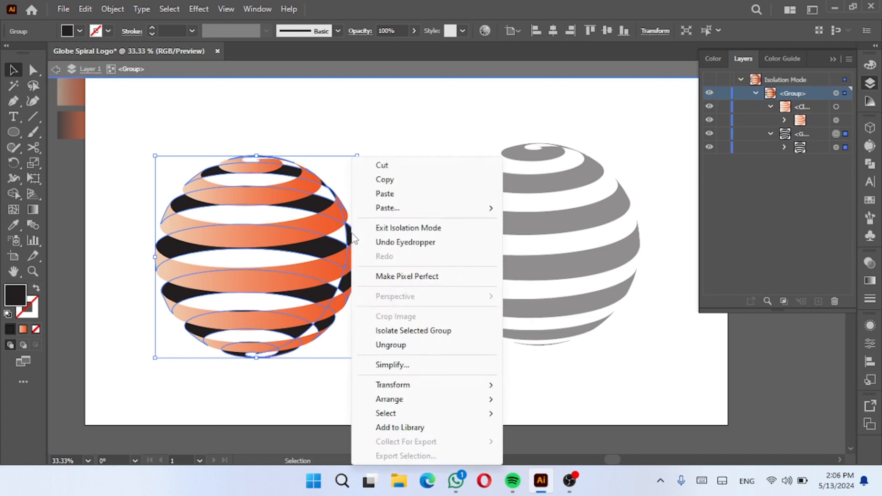
click(389, 344)
click(379, 290)
- Use Shape Builder on the left globe to fill the three black stripe ends along its right edge with the peach-to-orange gradient
click(253, 230)
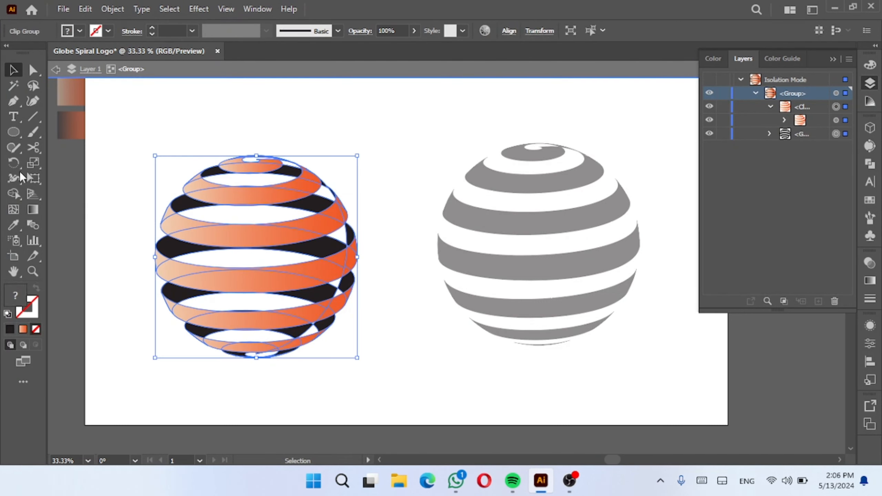
click(14, 195)
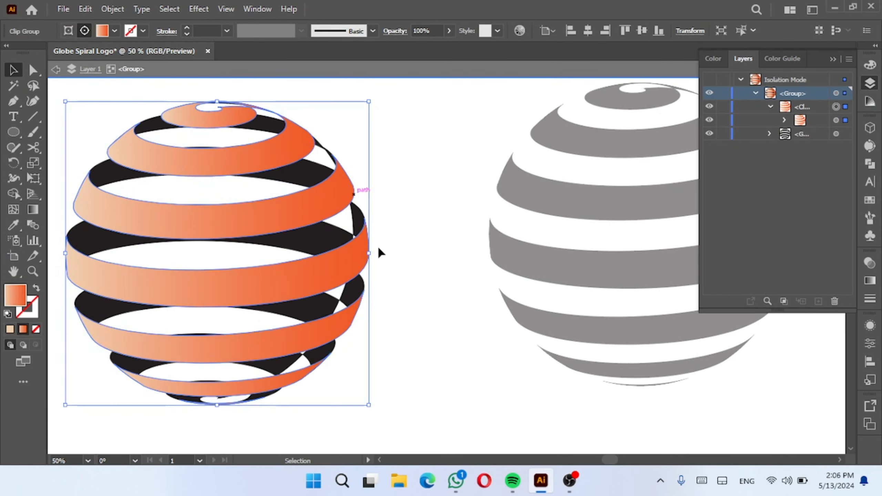
drag(385, 388, 151, 106)
click(13, 194)
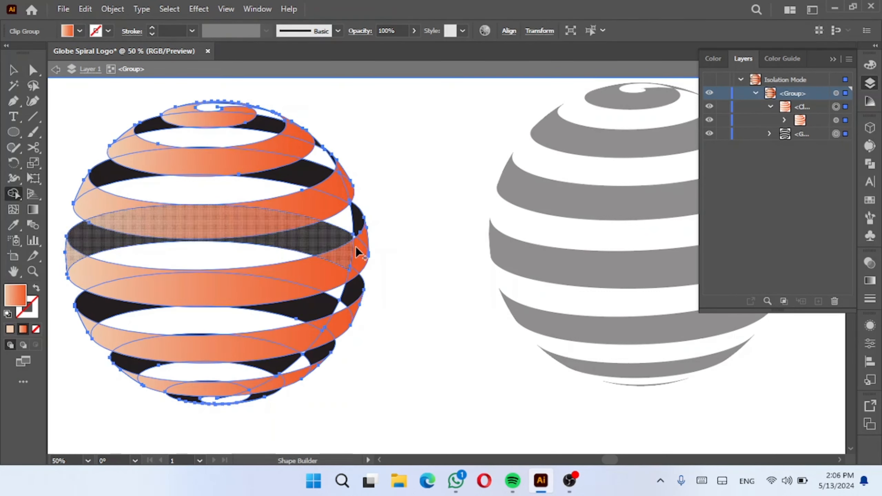
click(363, 233)
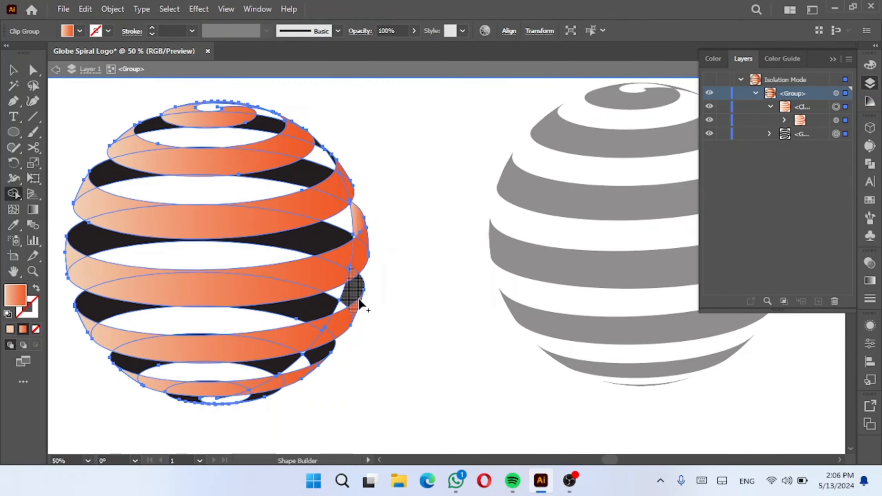
click(357, 297)
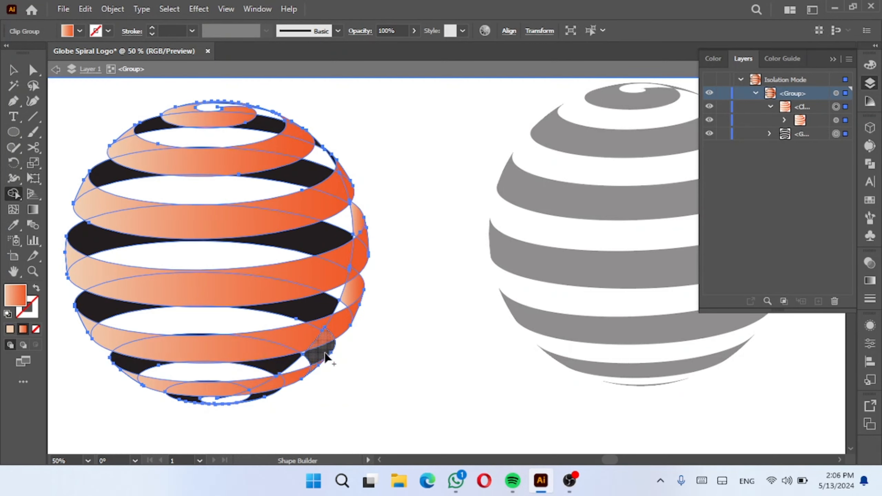
click(322, 353)
- Fill the remaining black slivers at the left globe's upper right edge and top with the same gradient using Shape Builder
click(319, 280)
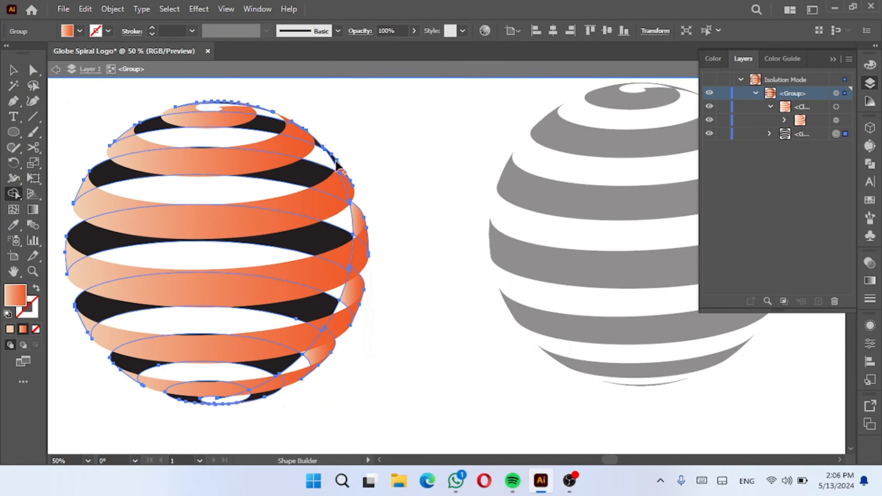
scroll(336, 160, up, 3)
click(318, 147)
click(279, 103)
key(ctrl+0)
key(v)
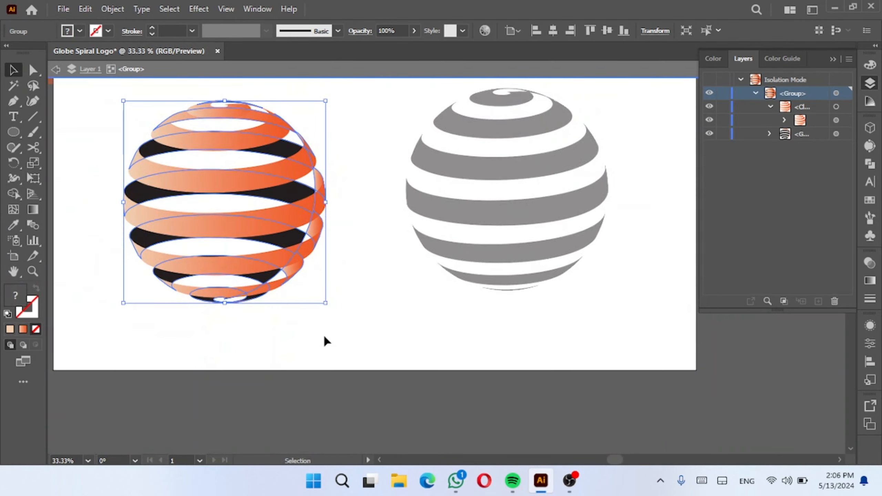
click(325, 339)
- Isolate the left globe's back stripes and fill the black stripe just below the middle with the black-to-orange gradient
click(278, 240)
double_click(280, 240)
click(282, 241)
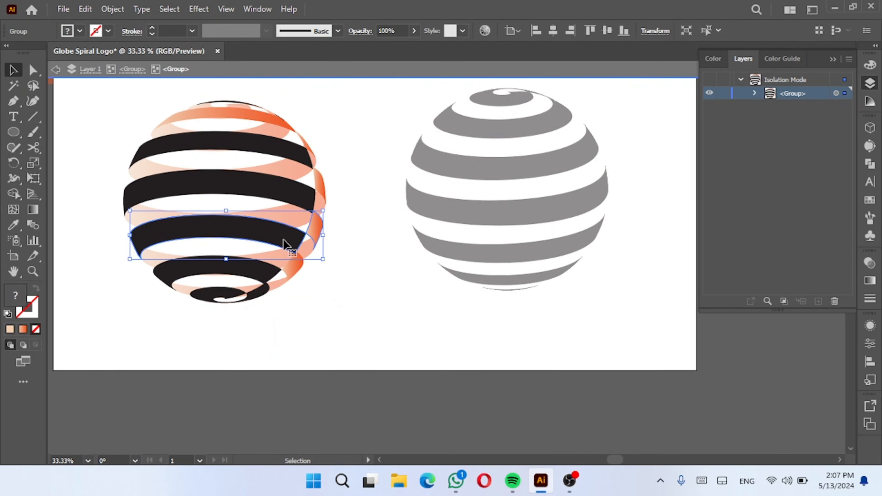
key(i)
drag(123, 180, 200, 298)
click(115, 183)
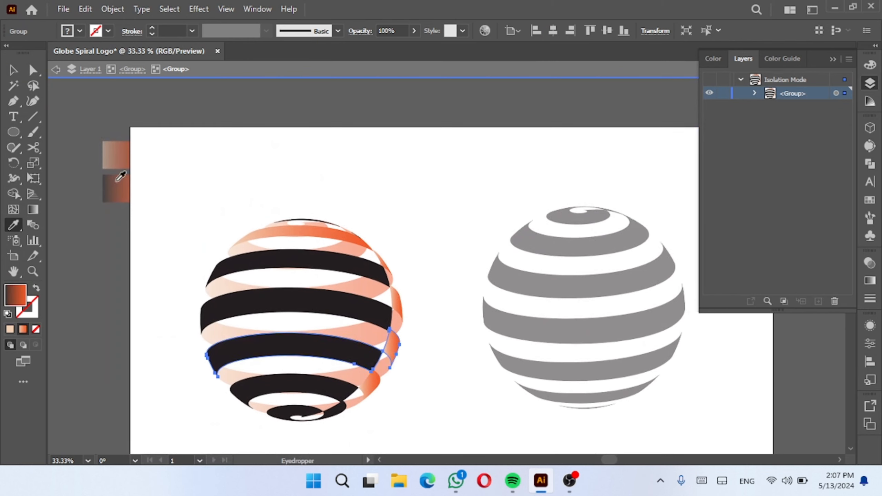
key(v)
click(244, 193)
- Apply the black-to-orange gradient to the left globe's remaining black back stripes and leave isolation mode
click(361, 267)
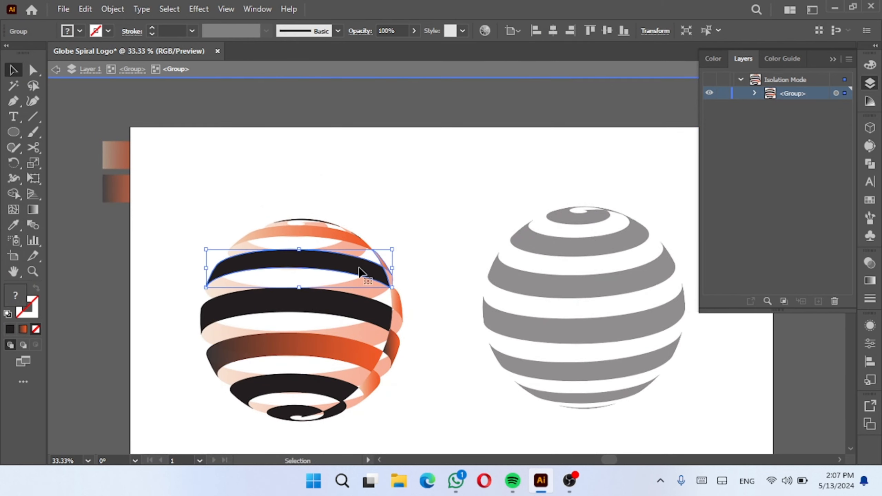
shift+click(342, 310)
shift+click(312, 401)
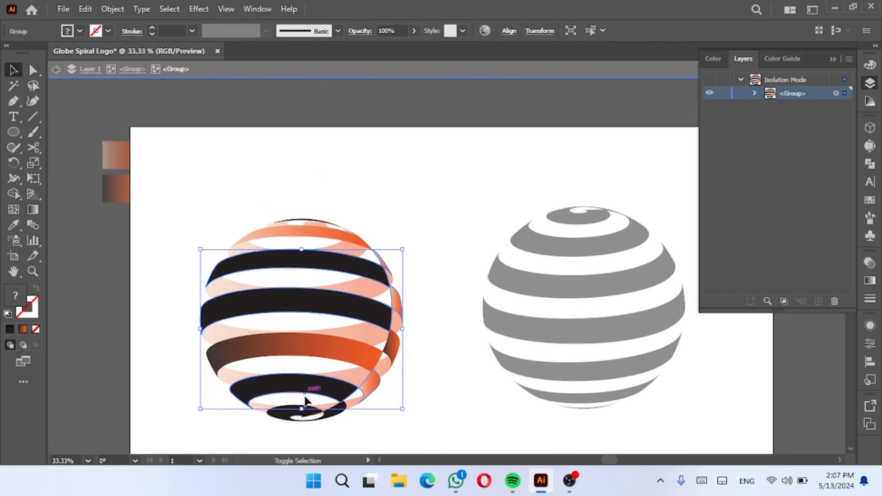
shift+click(282, 412)
key(i)
click(117, 186)
key(v)
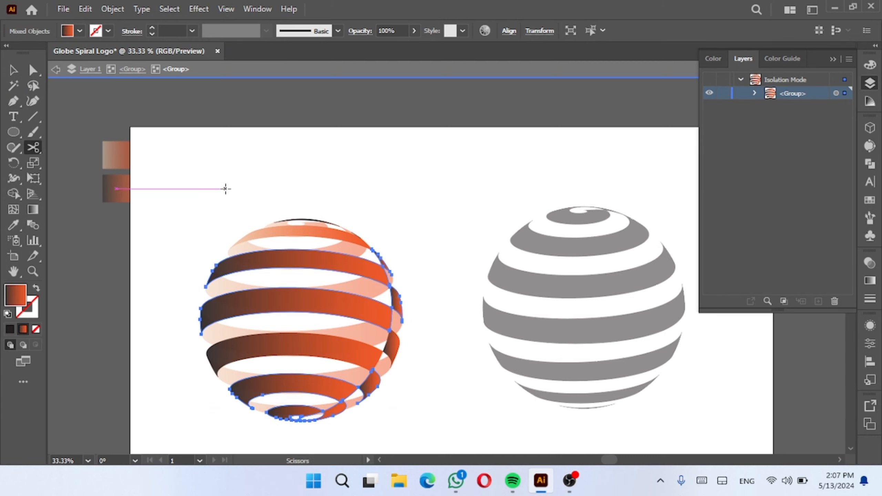
click(234, 184)
double_click(234, 184)
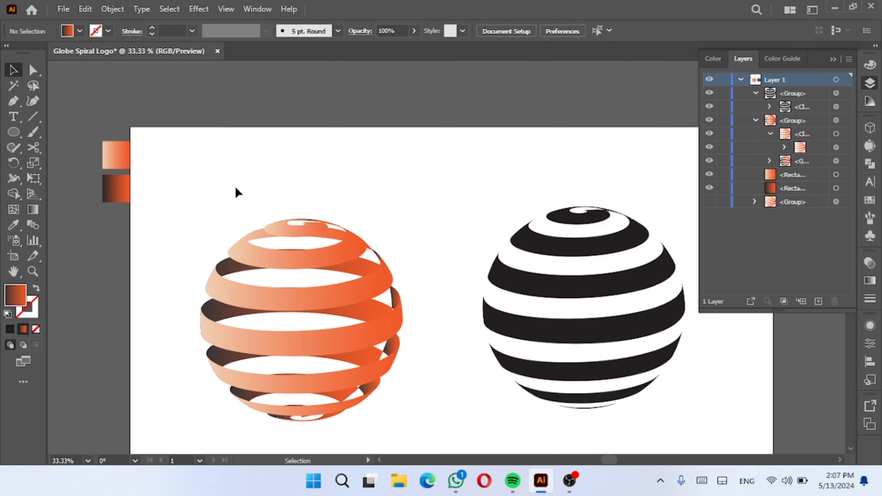
- Fill all stripes of the right globe with the peach-to-orange gradient and leave isolation mode
drag(418, 234, 330, 177)
click(492, 216)
double_click(492, 216)
key(i)
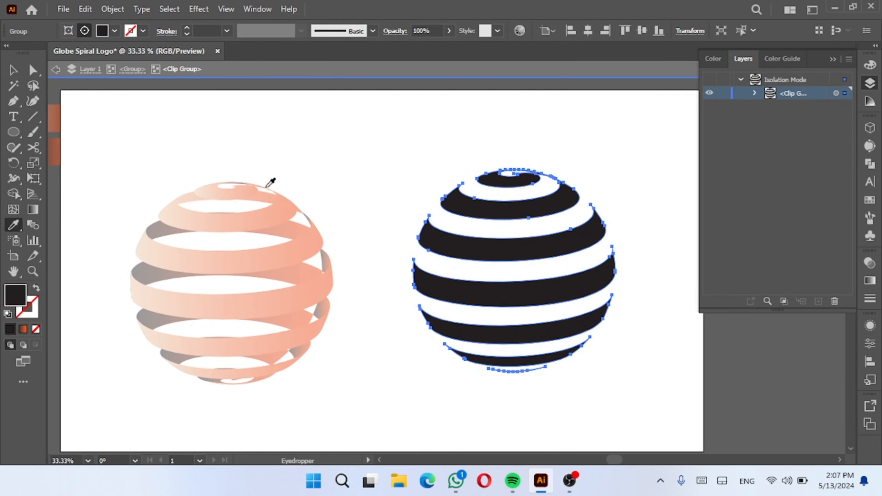
drag(92, 143, 109, 145)
click(72, 116)
key(v)
double_click(306, 146)
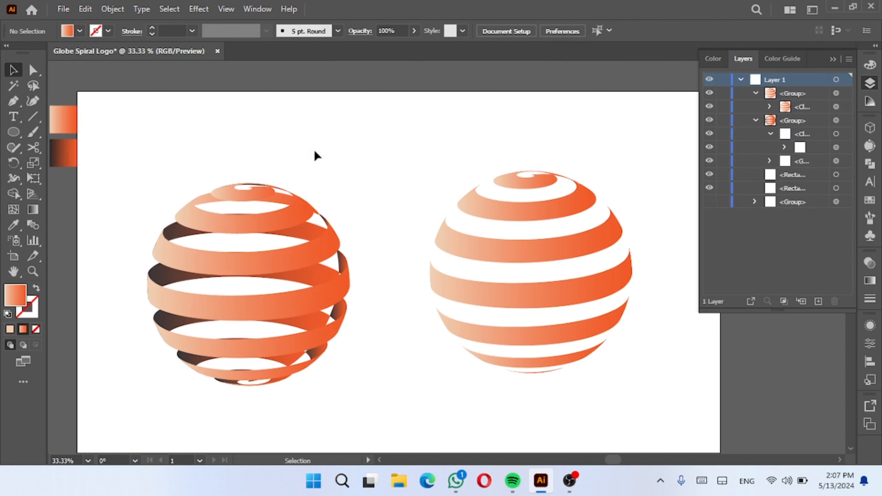
- Draw a rectangle covering the whole artboard and send it behind both globes
click(870, 84)
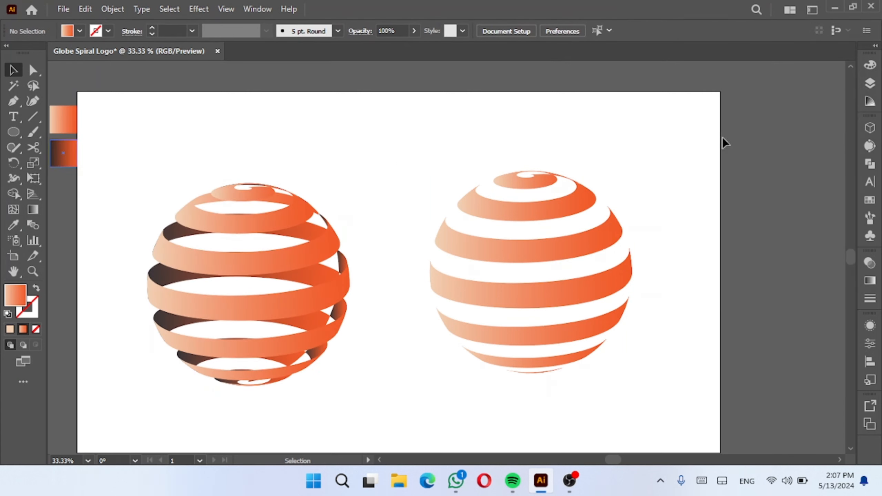
right_click(12, 132)
click(61, 134)
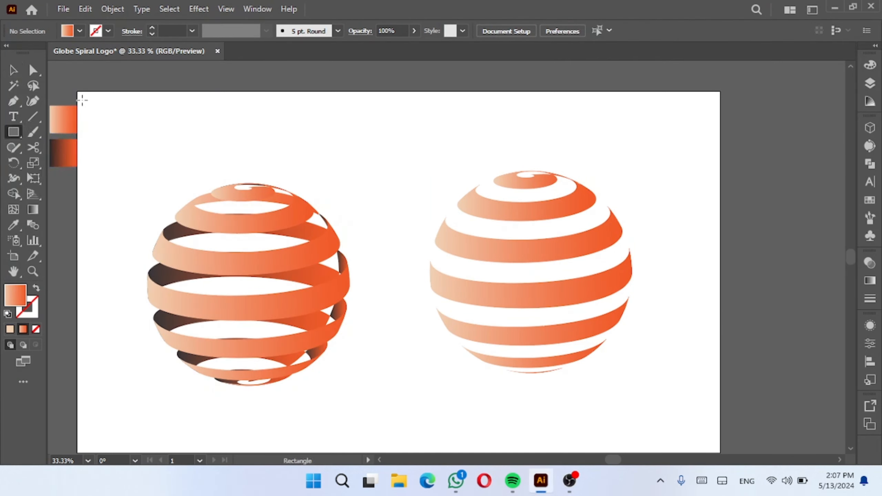
drag(78, 91, 713, 442)
right_click(364, 213)
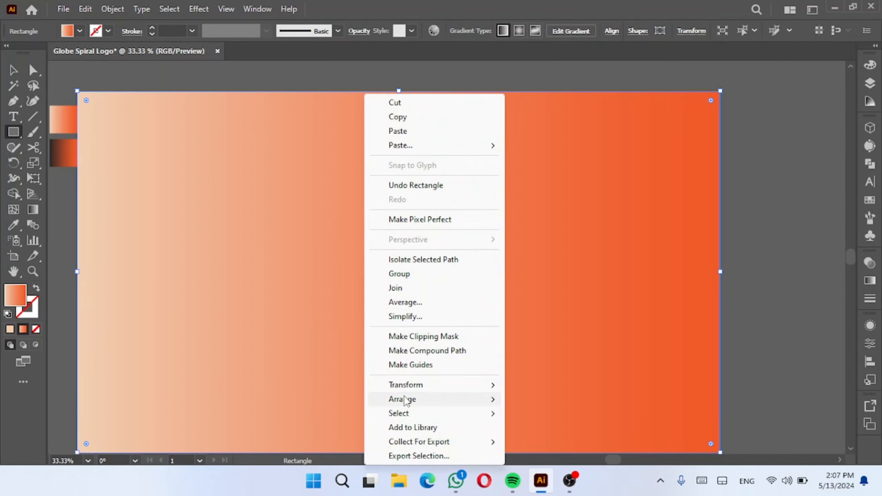
mouse_move(403, 400)
click(562, 441)
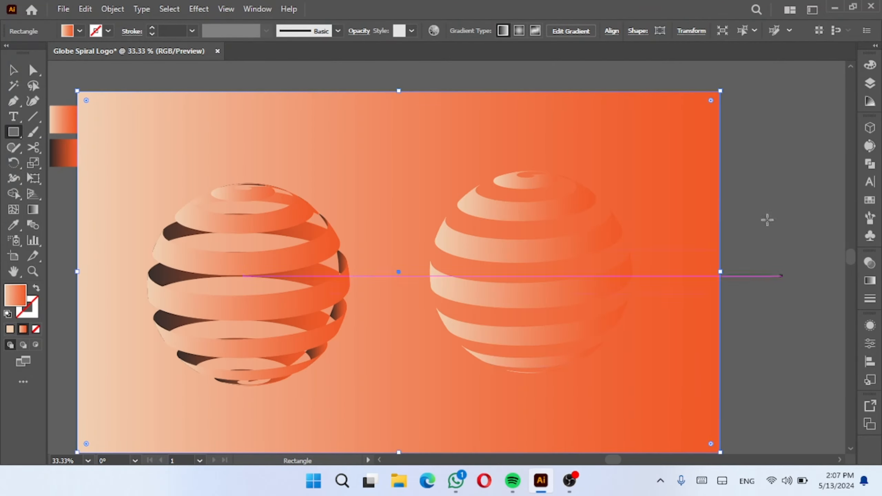
- Set the background rectangle's fill to black
key(v)
click(80, 32)
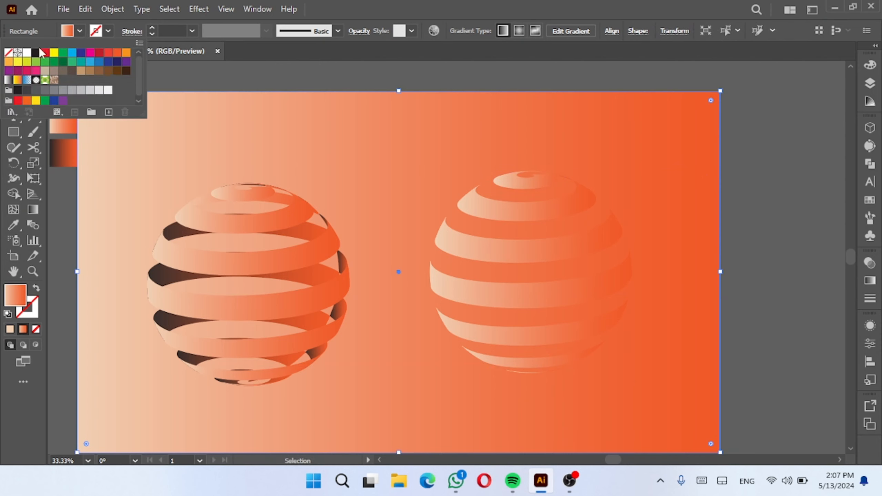
click(40, 54)
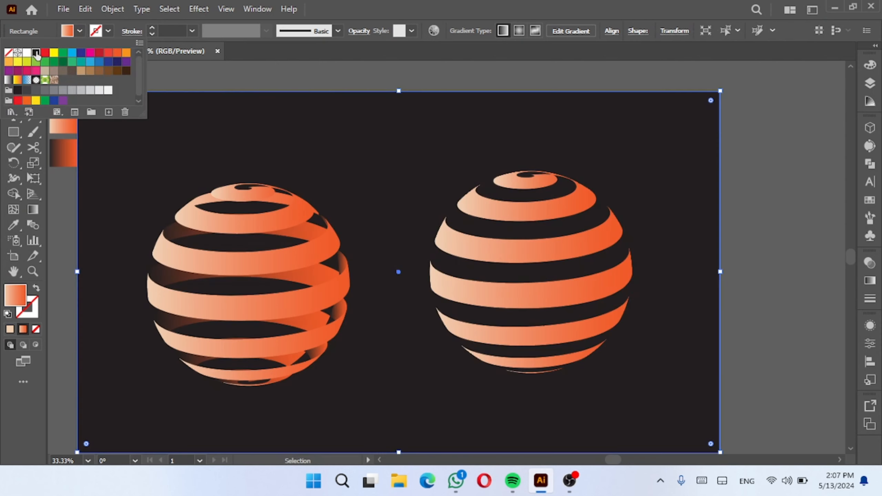
click(757, 234)
- Rotate the right globe and the left globe slightly clockwise so their stripes slope down to the right
click(541, 213)
drag(636, 168, 656, 199)
click(334, 237)
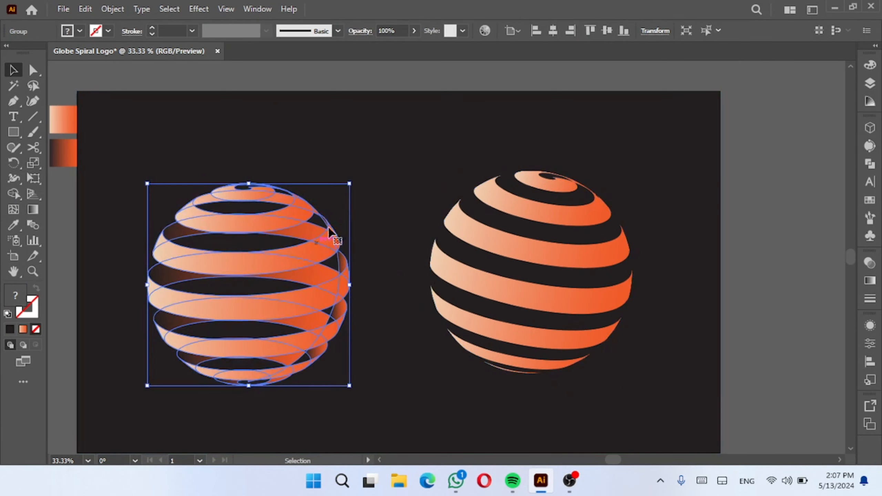
drag(355, 181, 366, 203)
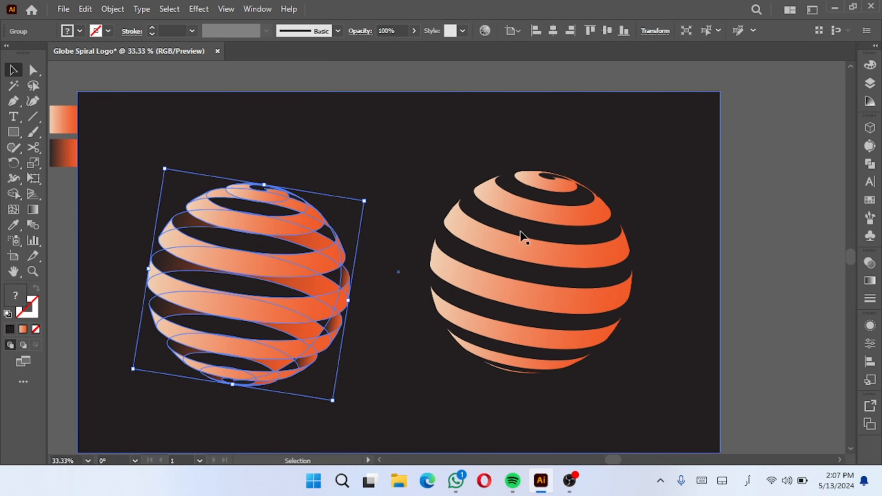
- Shrink the right globe, position it near the artboard's upper middle, and place a copy at the lower right
click(562, 213)
drag(652, 198, 624, 211)
drag(539, 260, 601, 317)
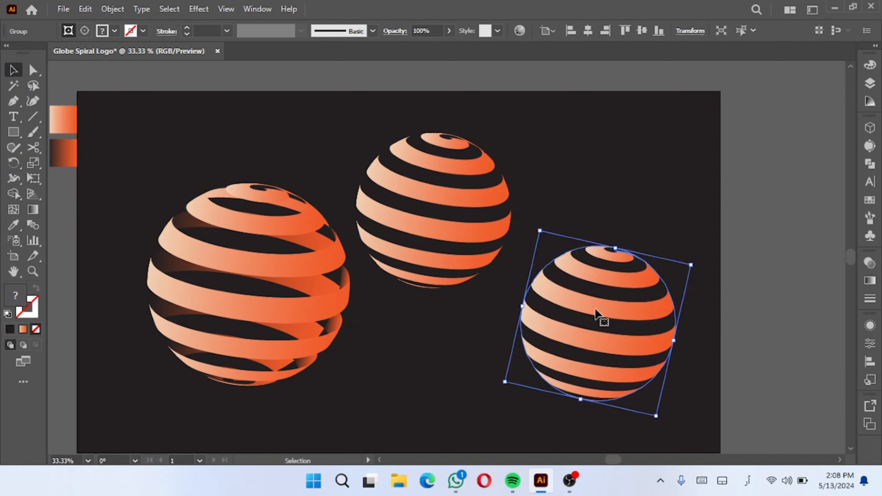
- Isolate the lower right globe copy's stripes, fill them all with the black-to-orange gradient, and leave isolation mode
double_click(617, 290)
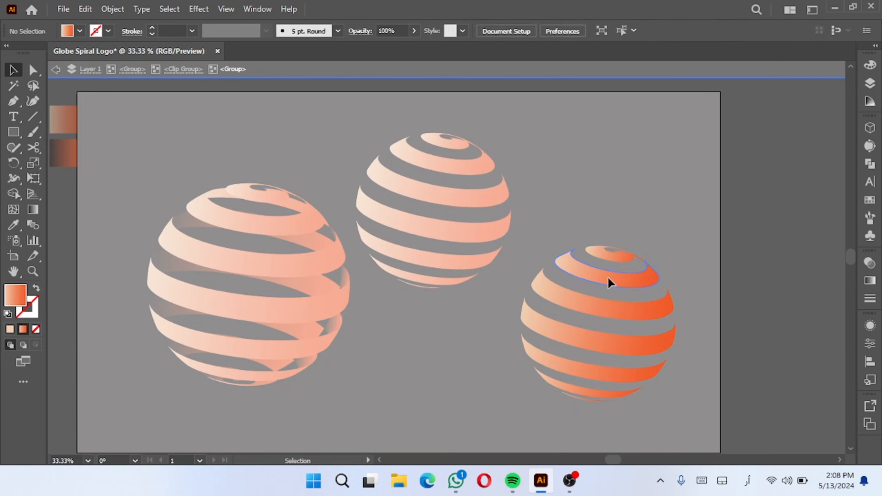
double_click(608, 278)
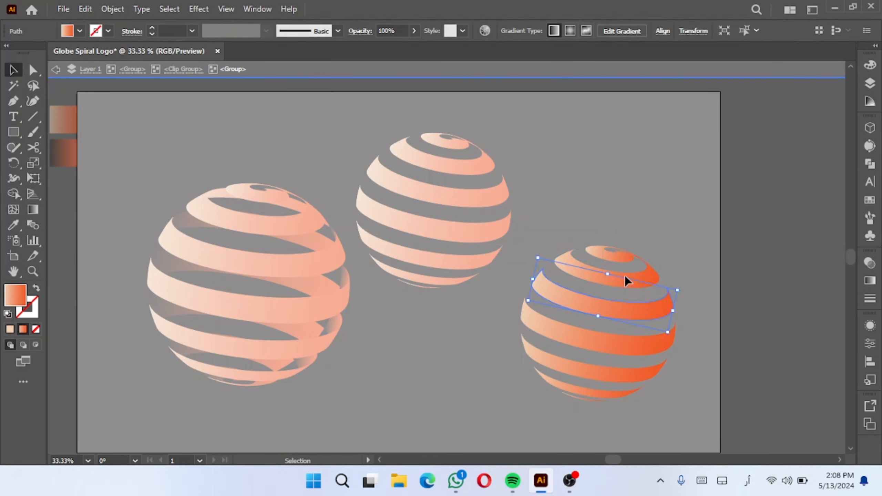
key(ctrl+a)
key(i)
click(63, 154)
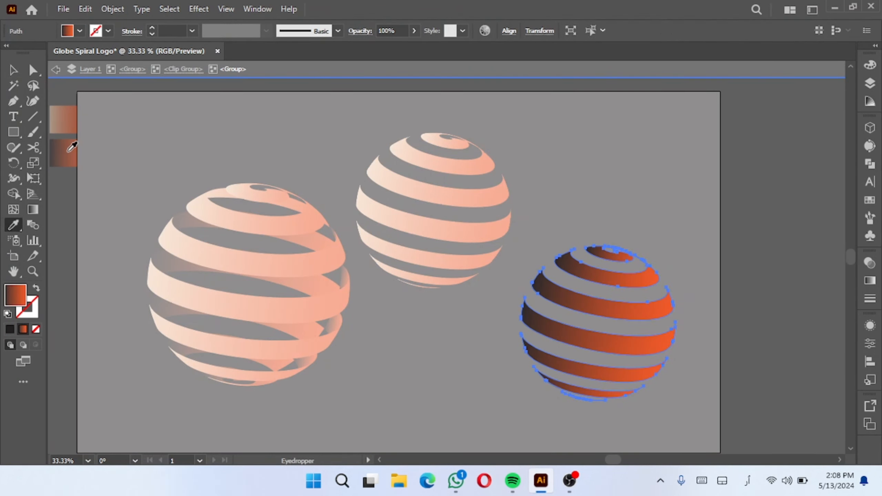
key(v)
double_click(768, 243)
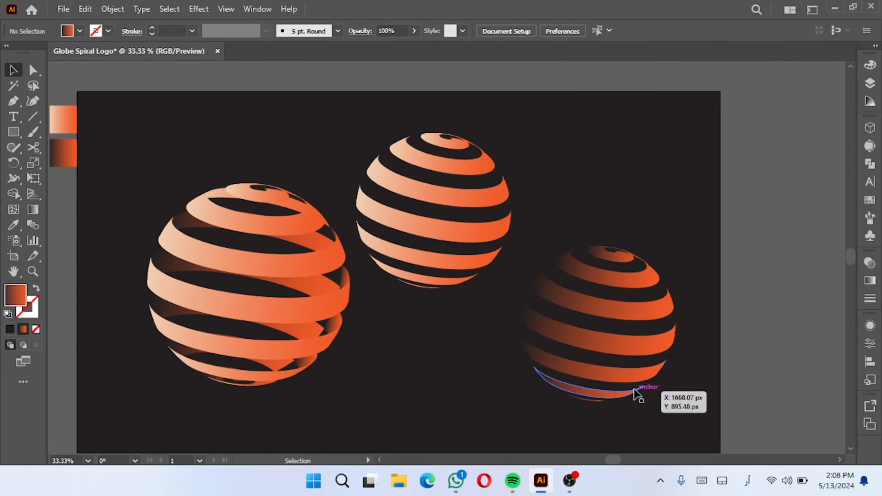